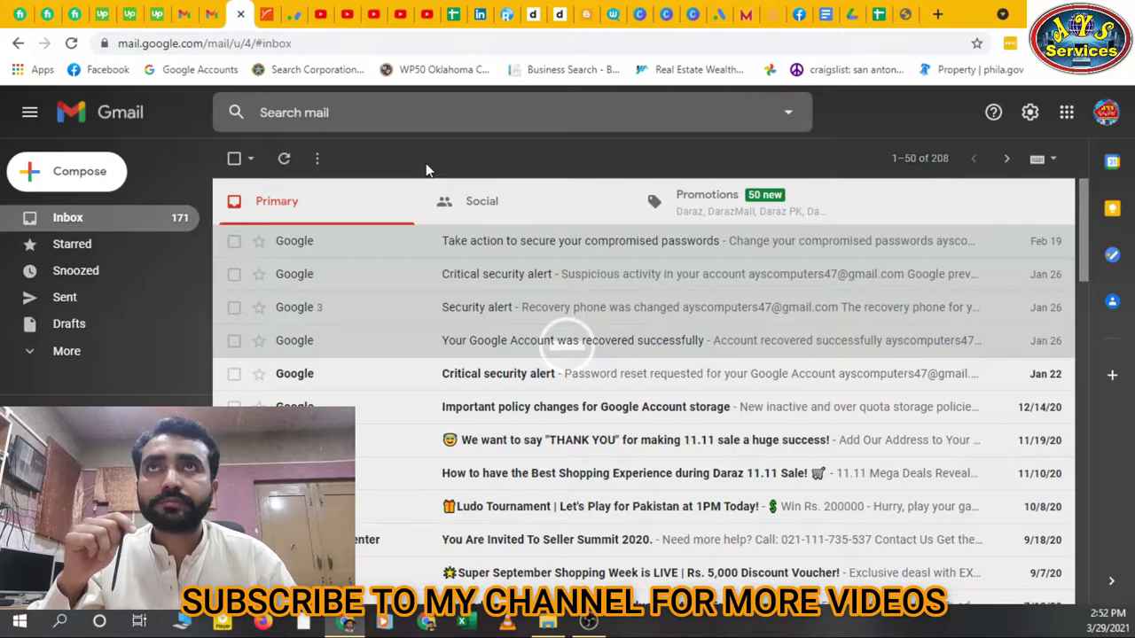
Open Gmail's full settings page and glance at the Labels tab before returning to General
left_click(1030, 115)
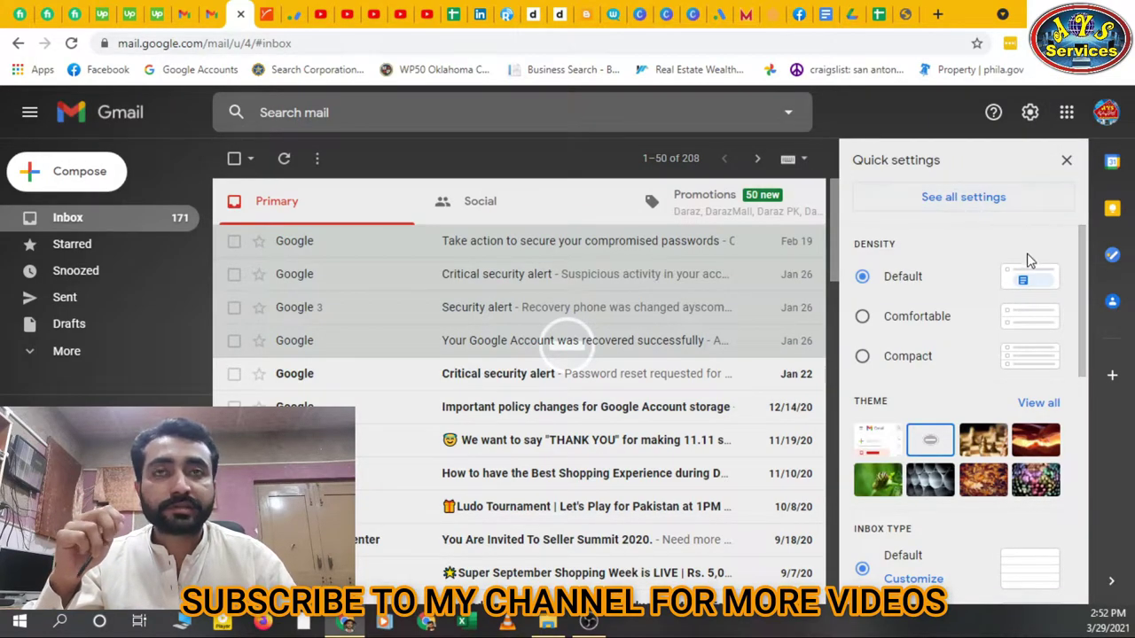
left_click(969, 210)
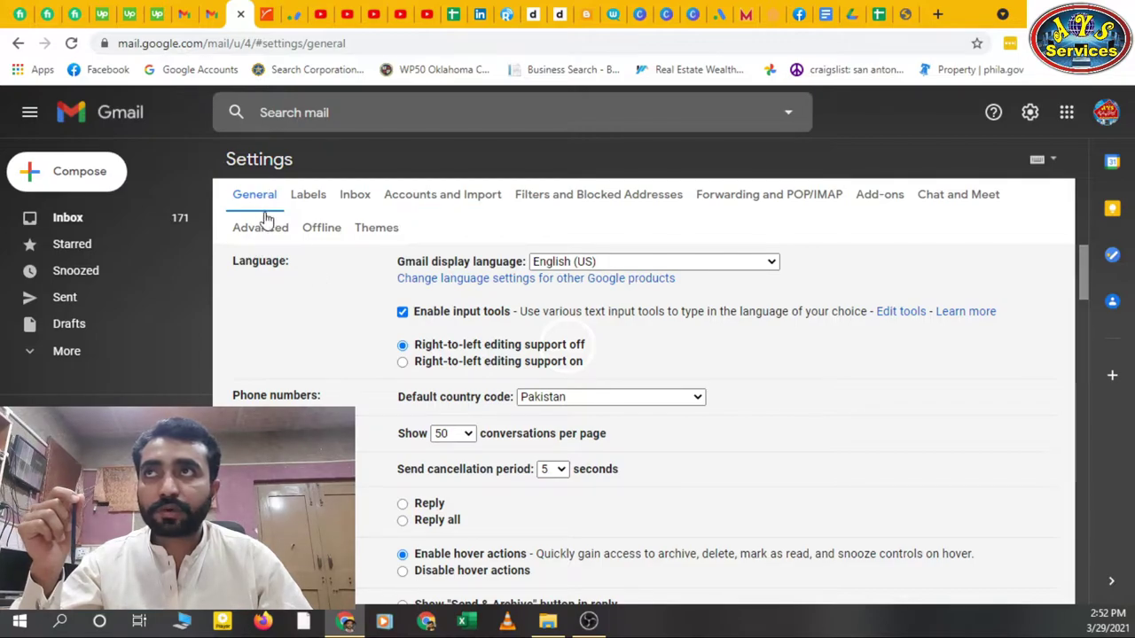
left_click(308, 196)
left_click(266, 195)
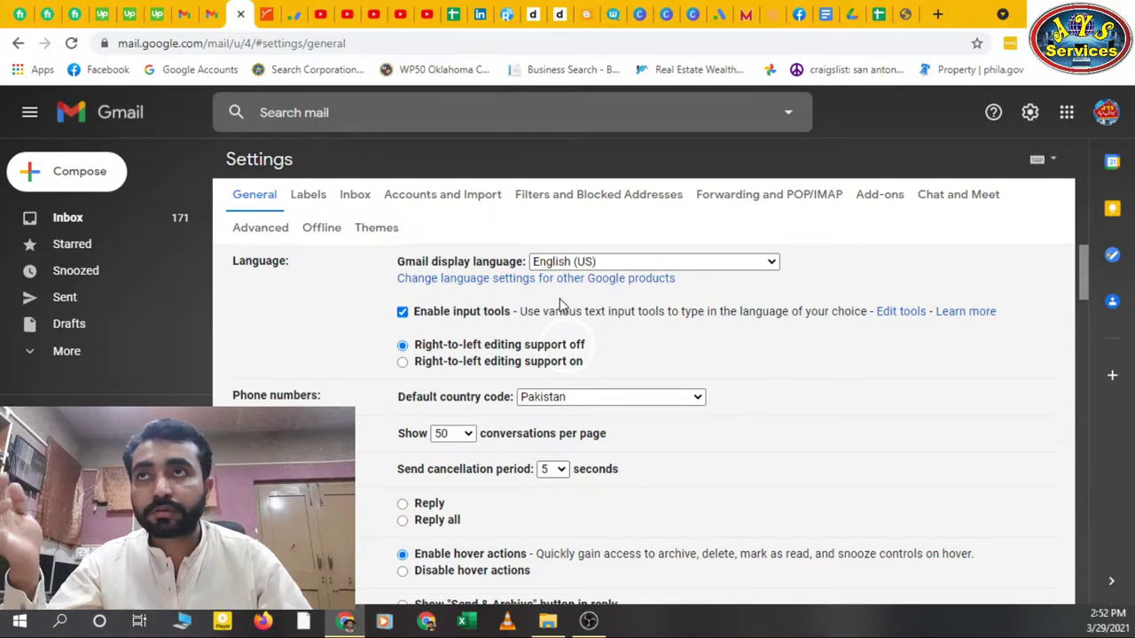
Browse the General settings and display language list unchanged, then switch to the Labels tab
left_click(707, 264)
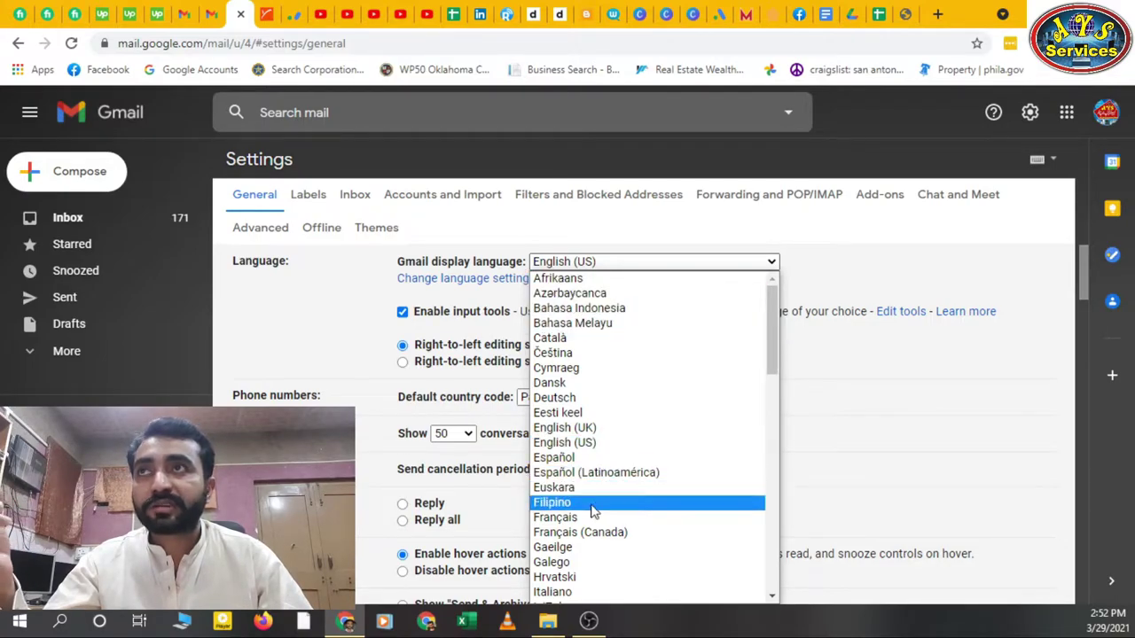
left_click(830, 263)
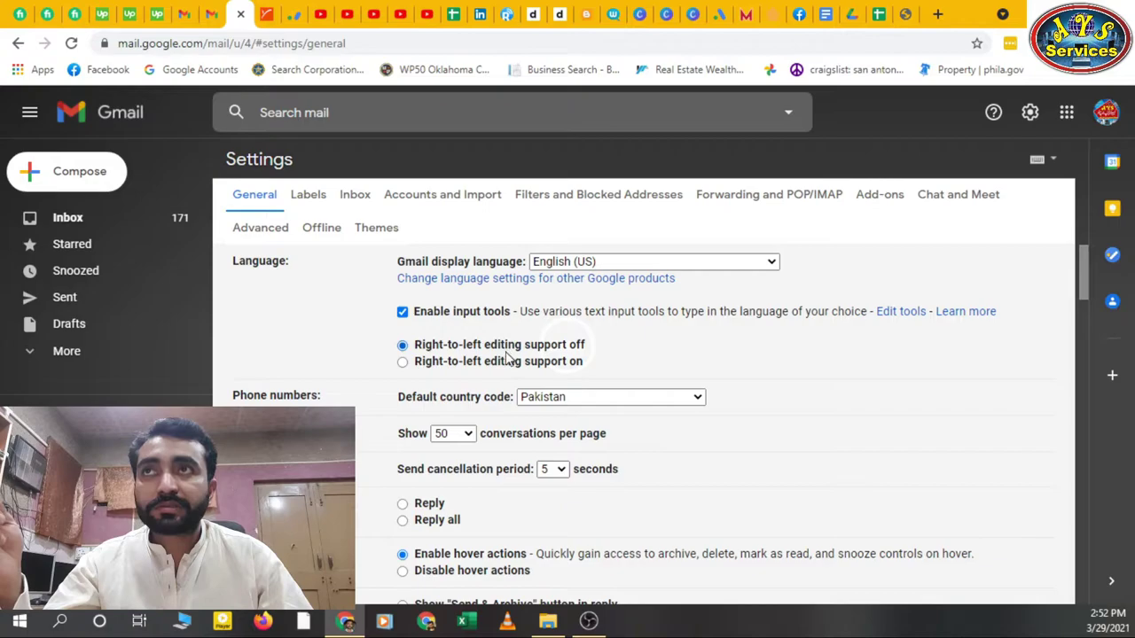
scroll(507, 357, "down", 1)
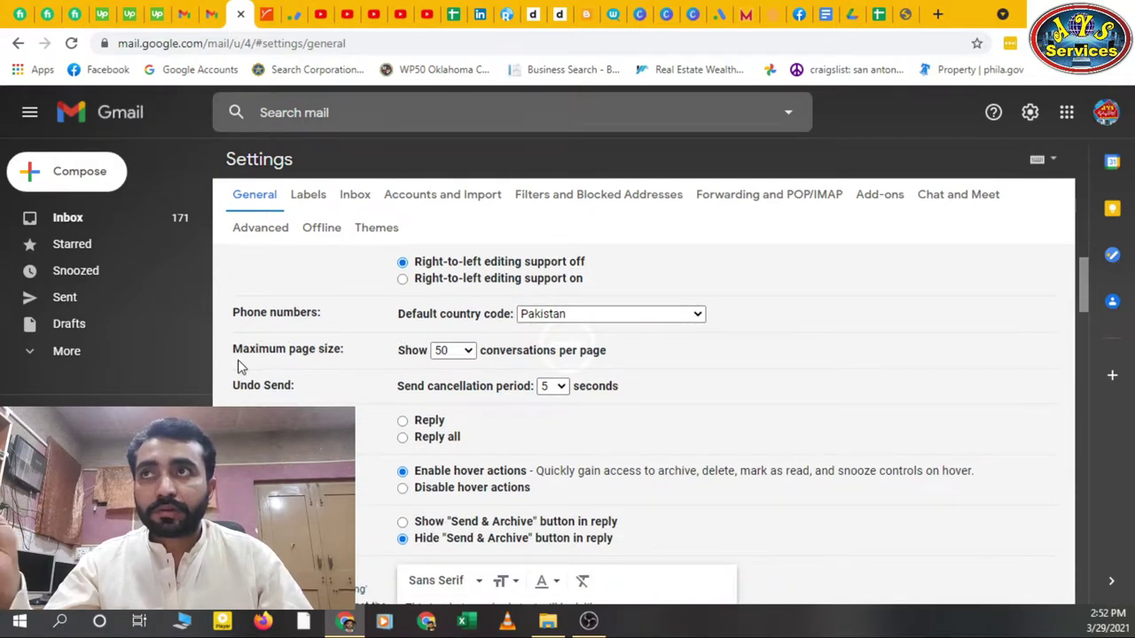
scroll(326, 393, "down", 3)
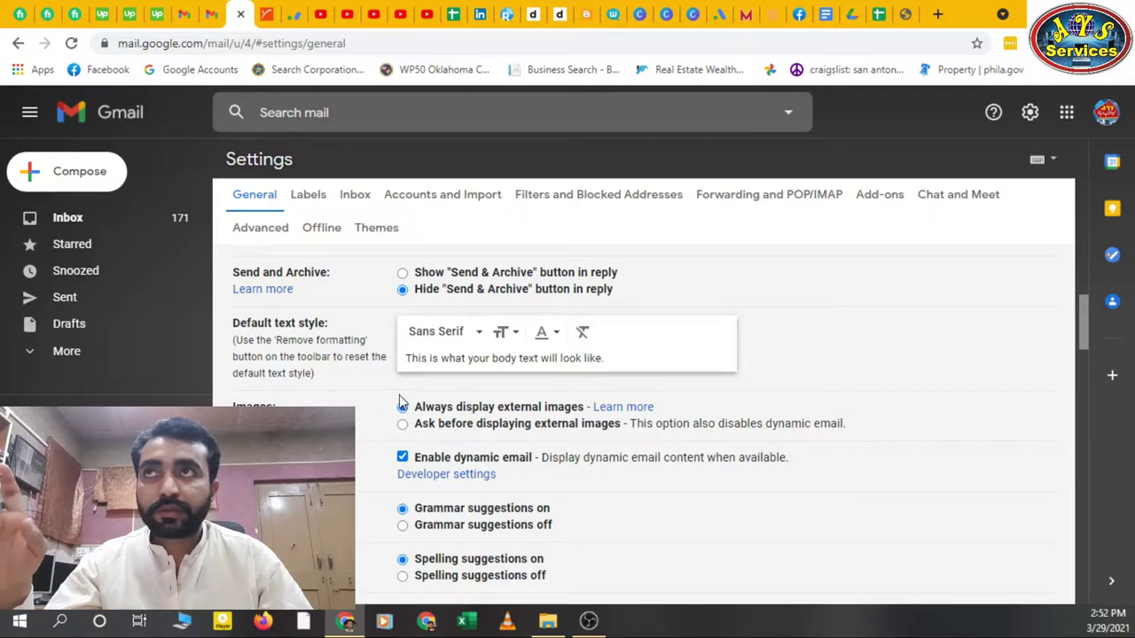
scroll(351, 373, "up", 4)
left_click(312, 203)
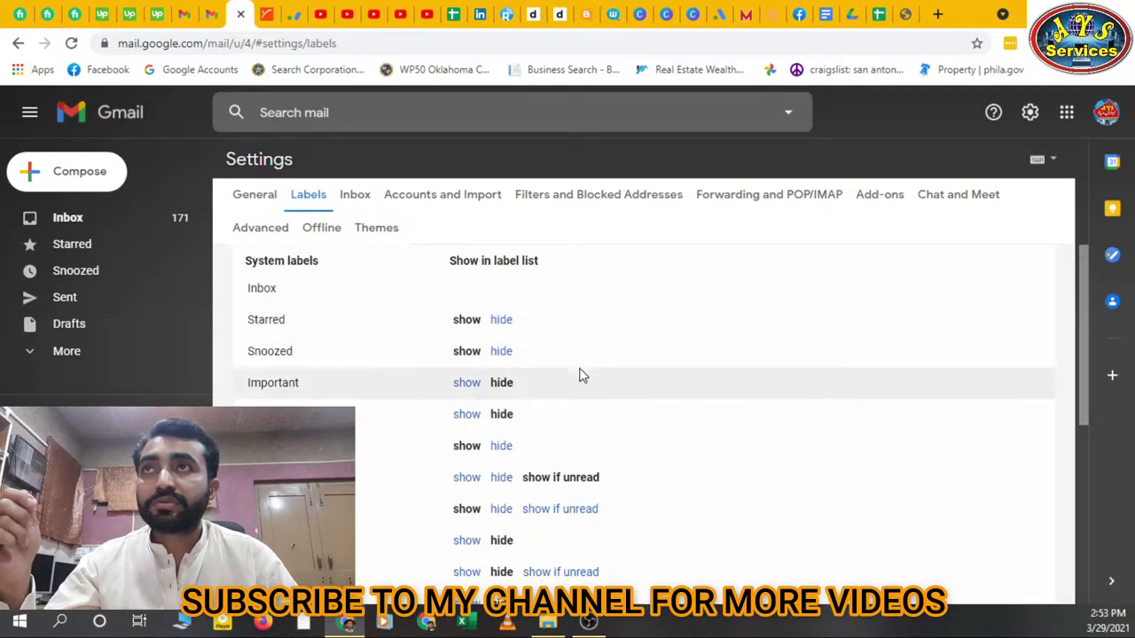
left_click(430, 200)
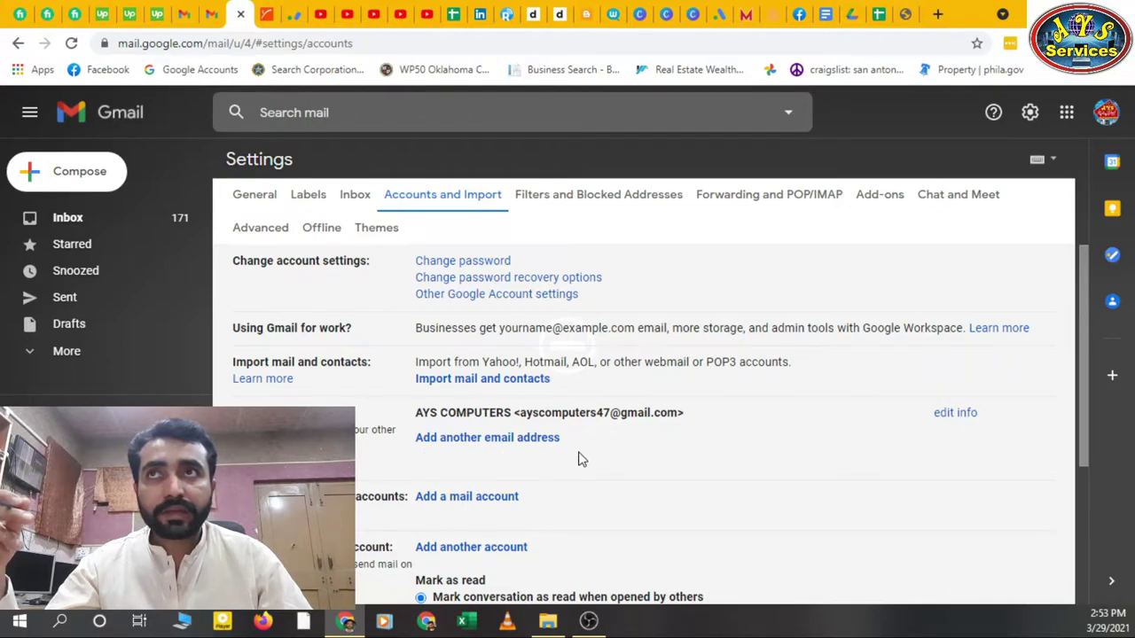
left_click_drag(710, 413, 523, 417)
left_click(559, 425)
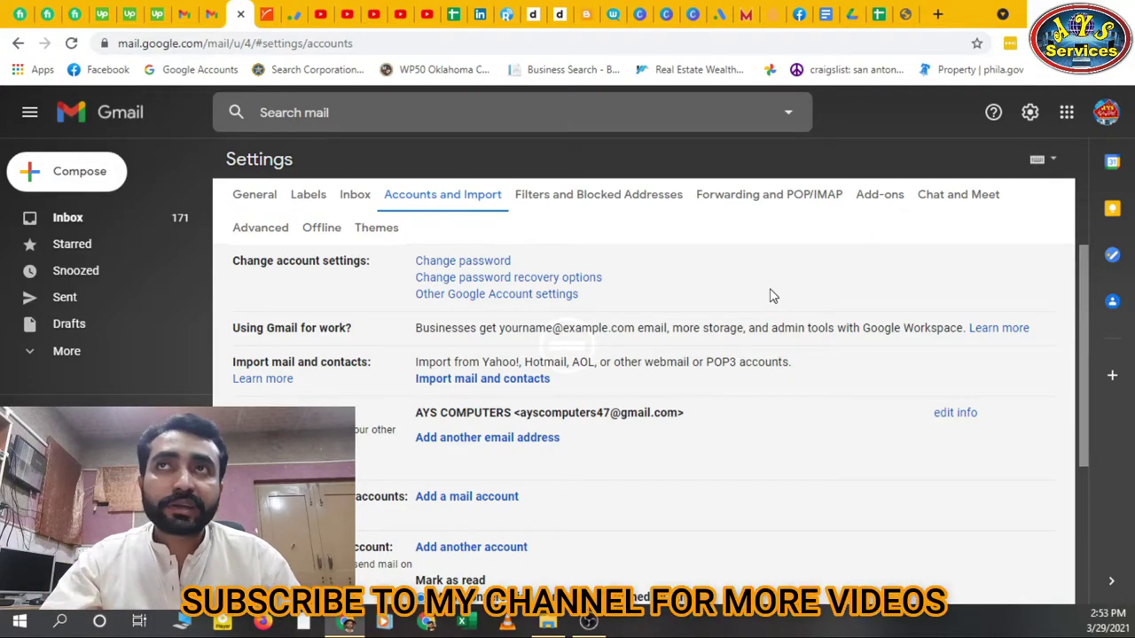
In Forwarding and POP/IMAP, add the second Gmail address as a forwarding address, sending it a confirmation code
left_click(747, 204)
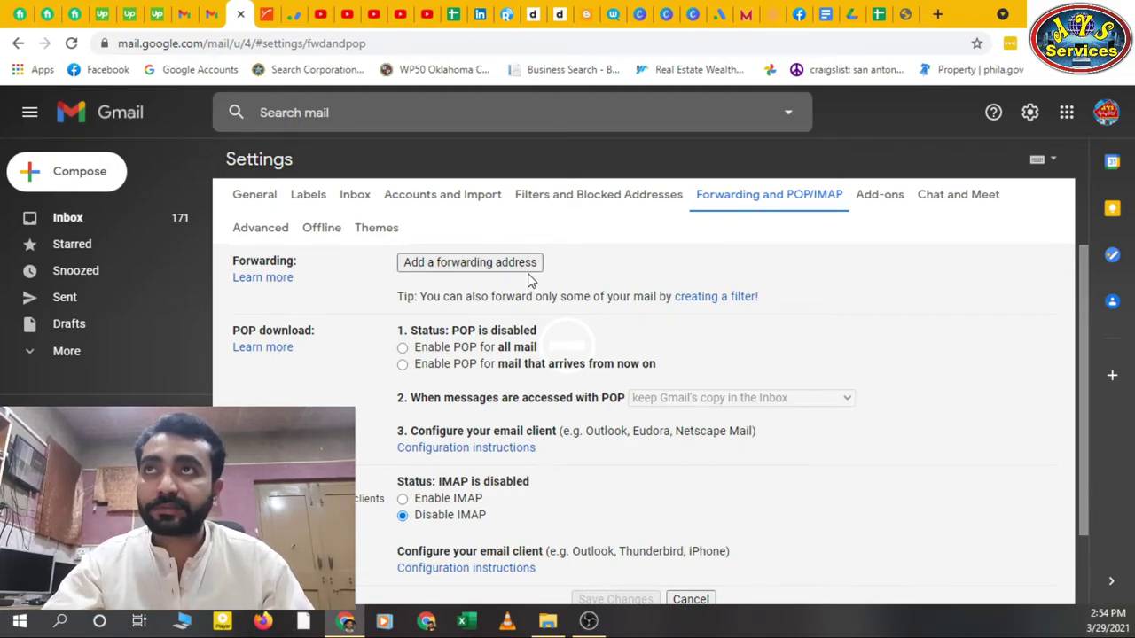
left_click(489, 263)
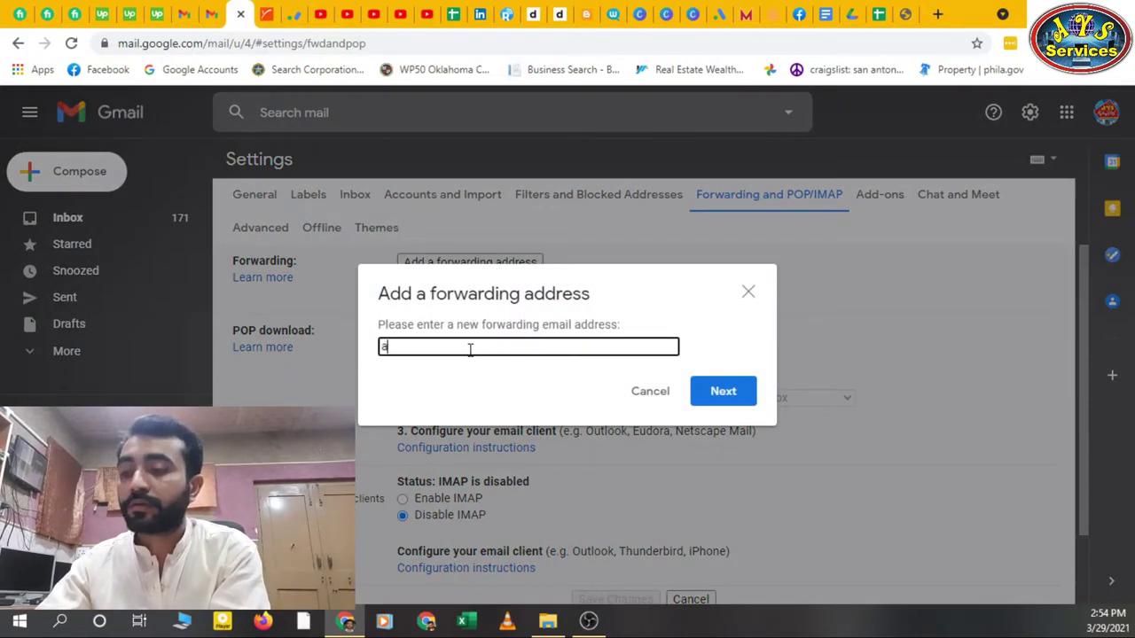
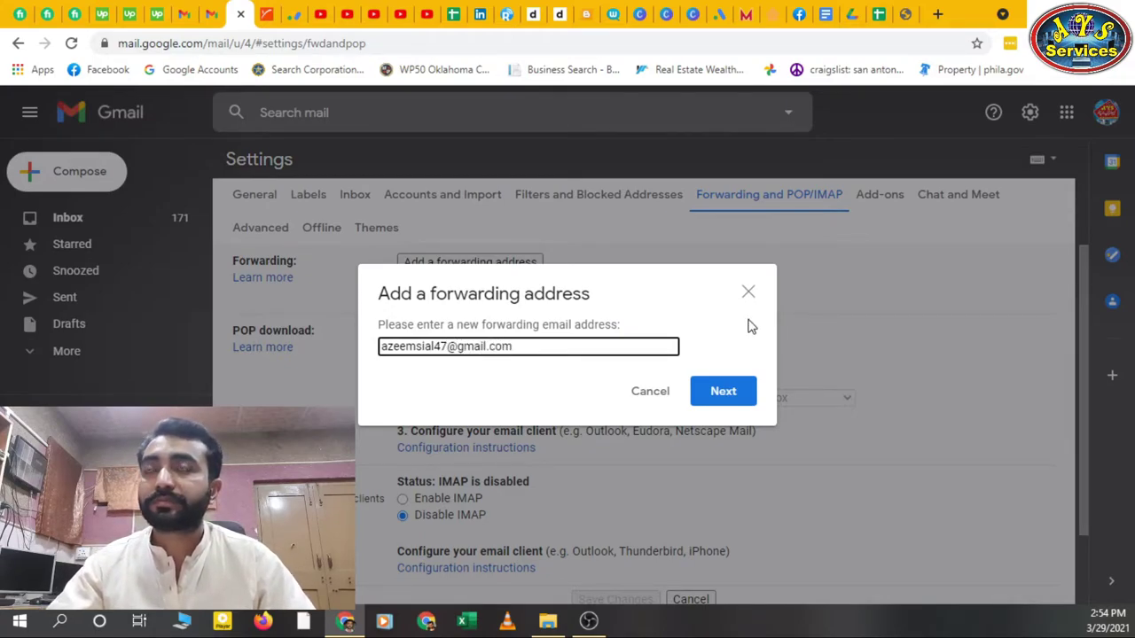
left_click(749, 391)
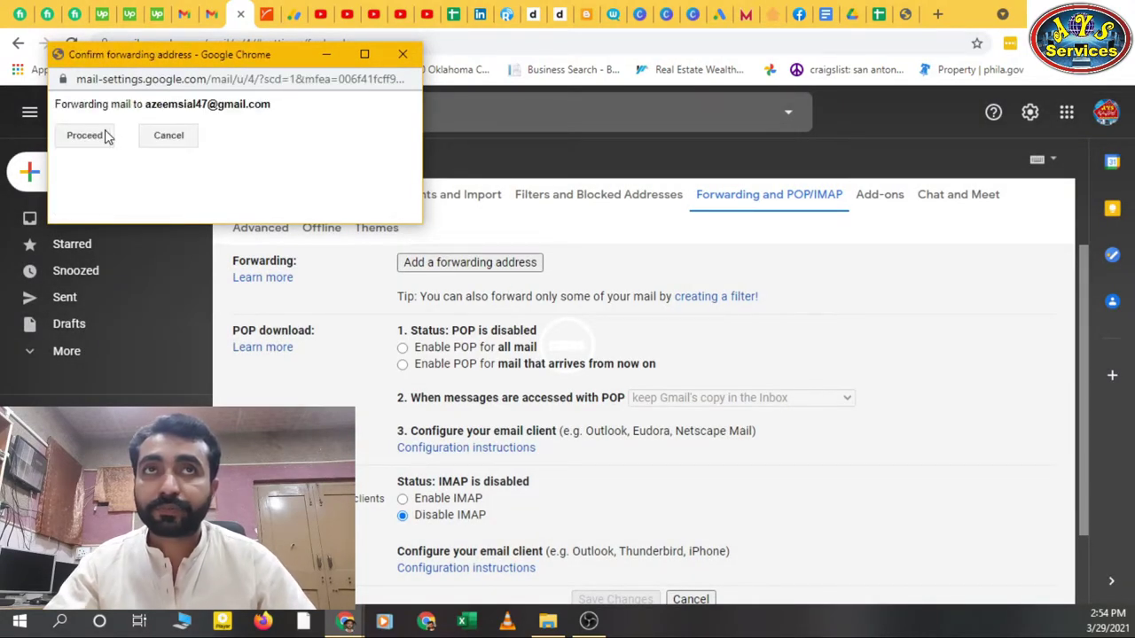
left_click(104, 134)
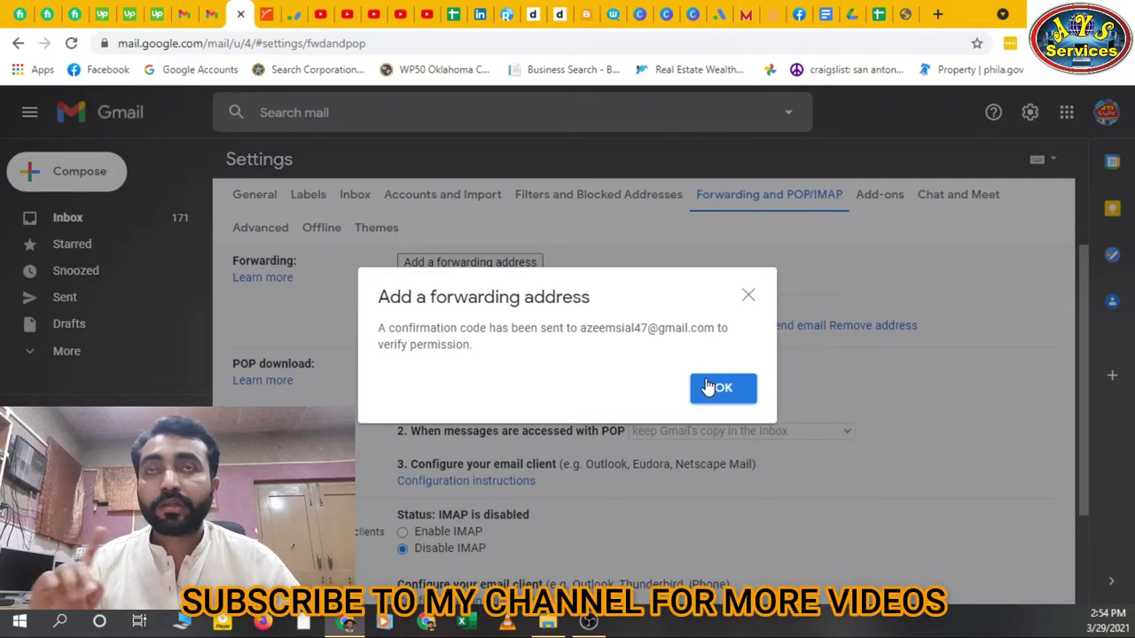
left_click(720, 388)
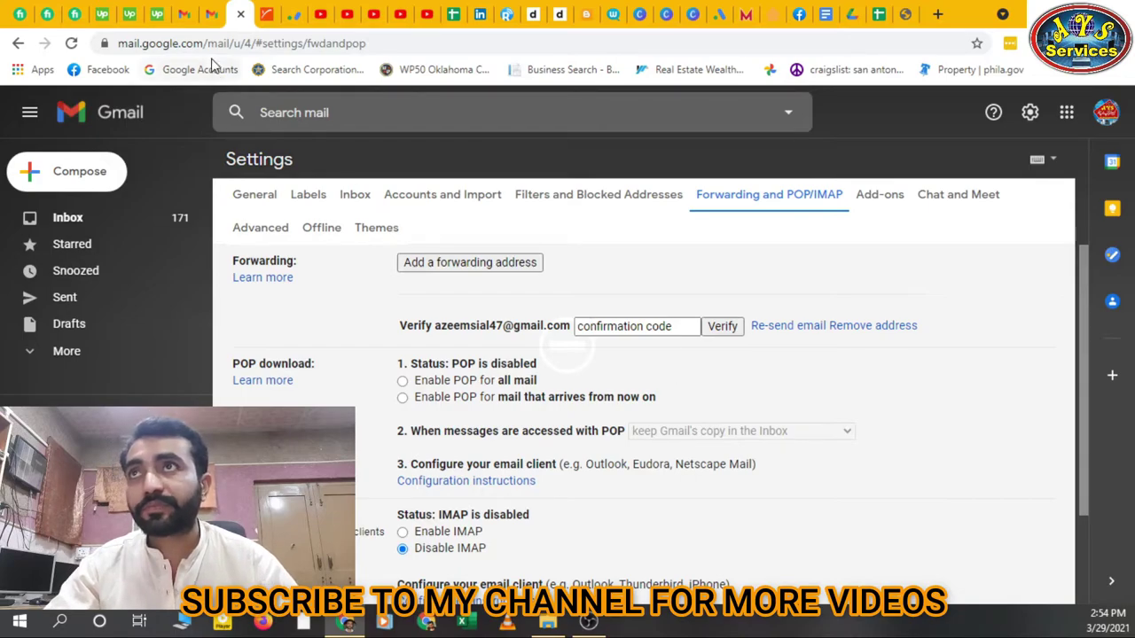
In the second account's inbox, open the Gmail Forwarding Confirmation email and select its confirmation code
left_click(188, 15)
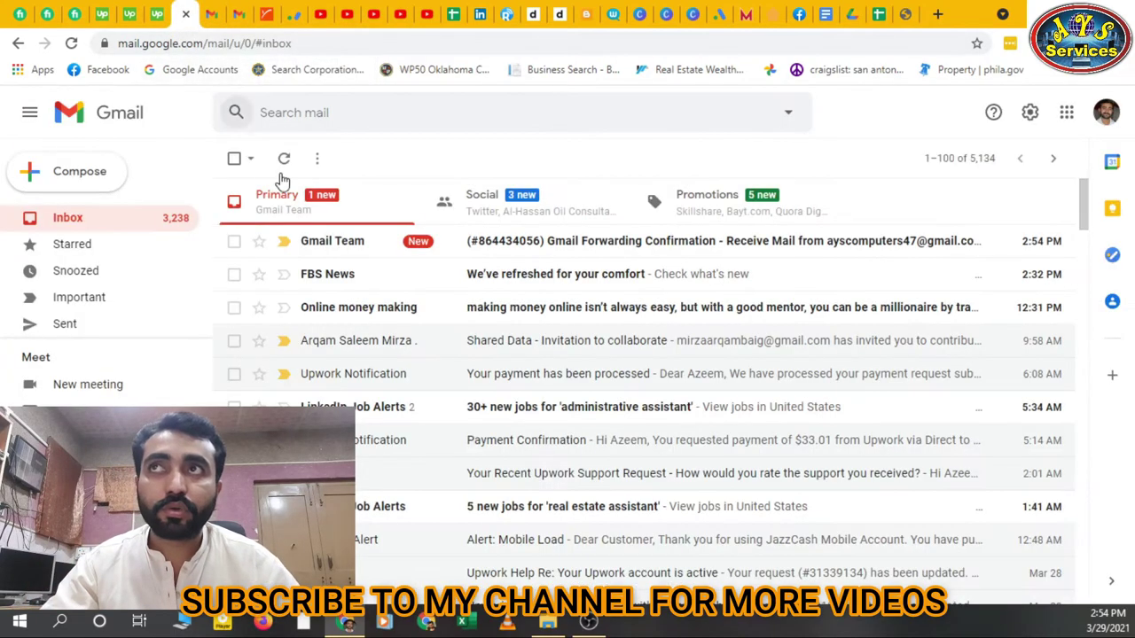
left_click(365, 252)
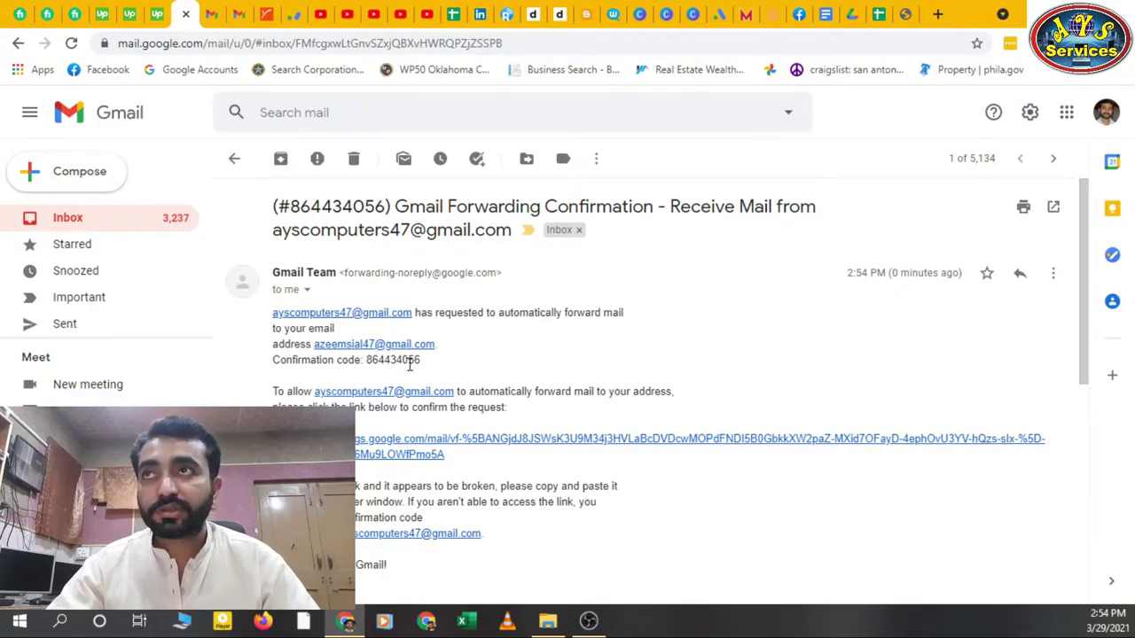
left_click_drag(422, 362, 368, 371)
key("ctrl+c")
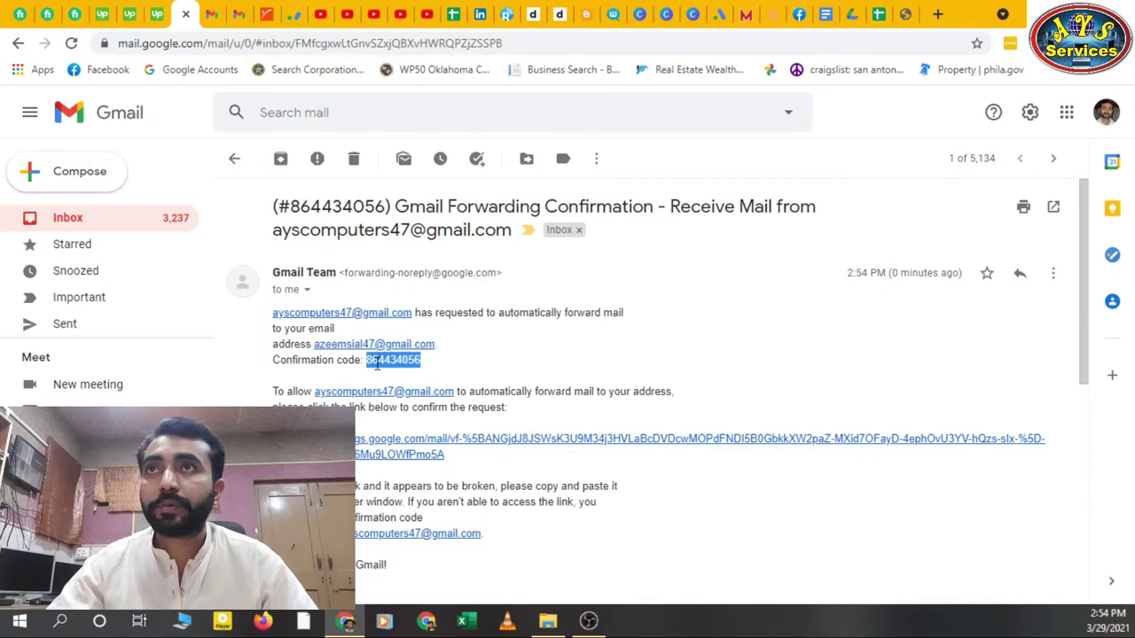
Paste the confirmation code into the forwarding settings and verify the second address
left_click(239, 14)
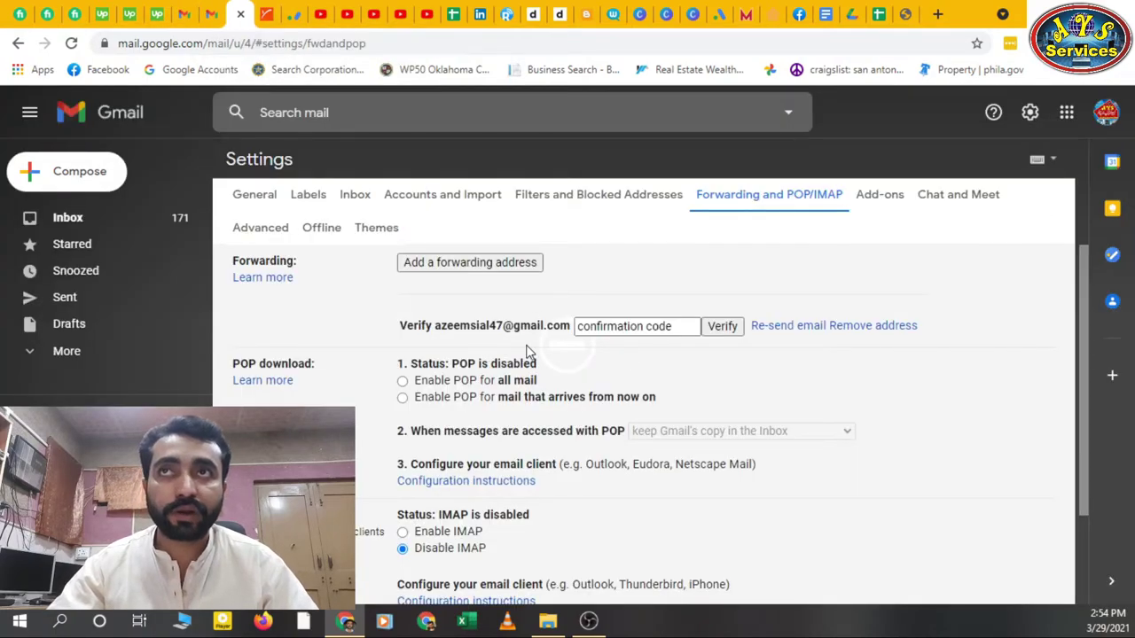
left_click(653, 328)
key("ctrl+v")
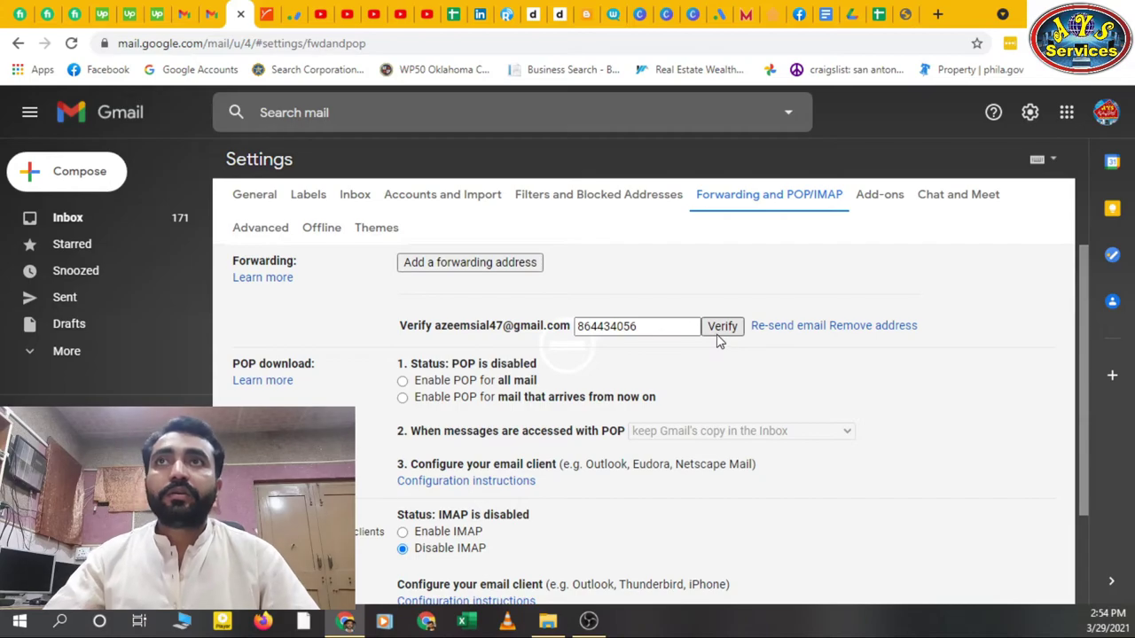
left_click(720, 341)
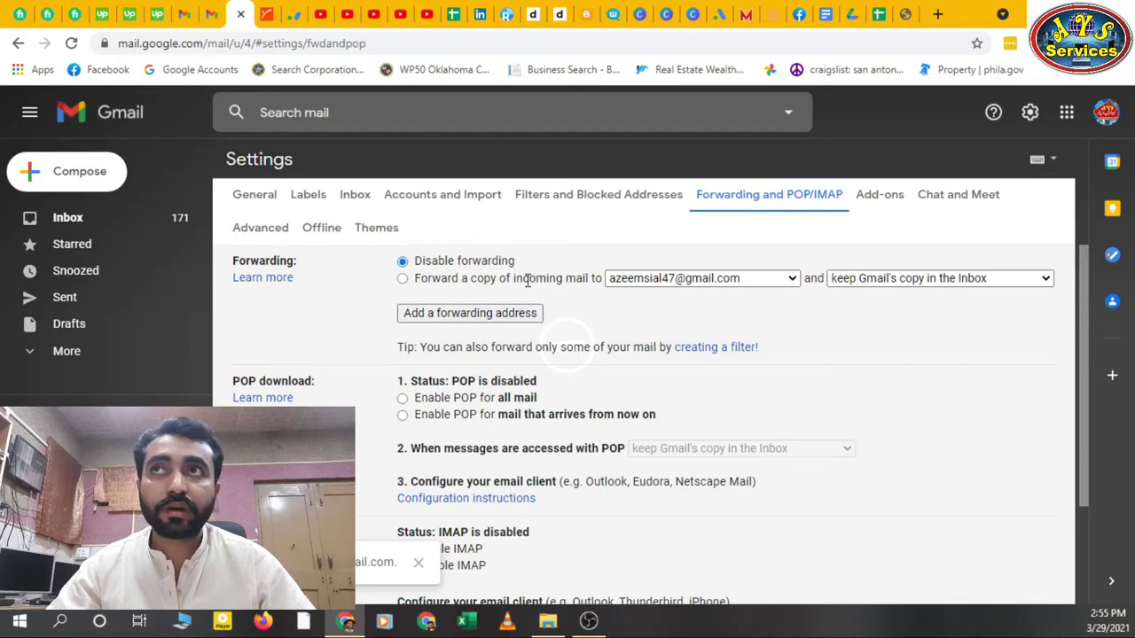
Turn on forwarding a copy of incoming mail, keeping Gmail's copy in the Inbox
left_click(404, 282)
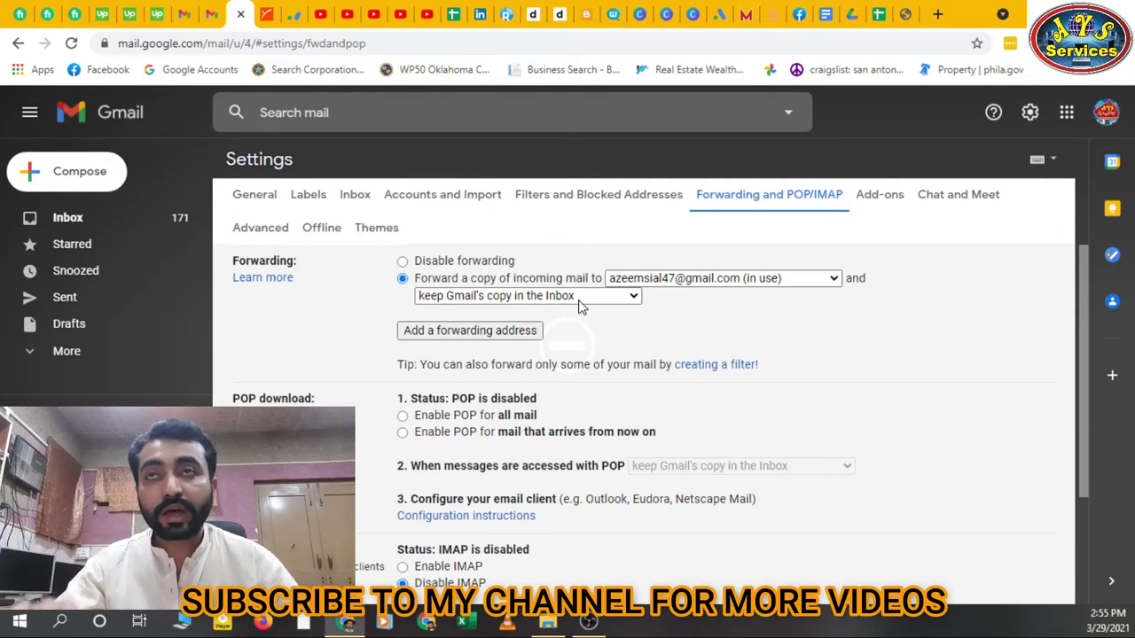
left_click(625, 297)
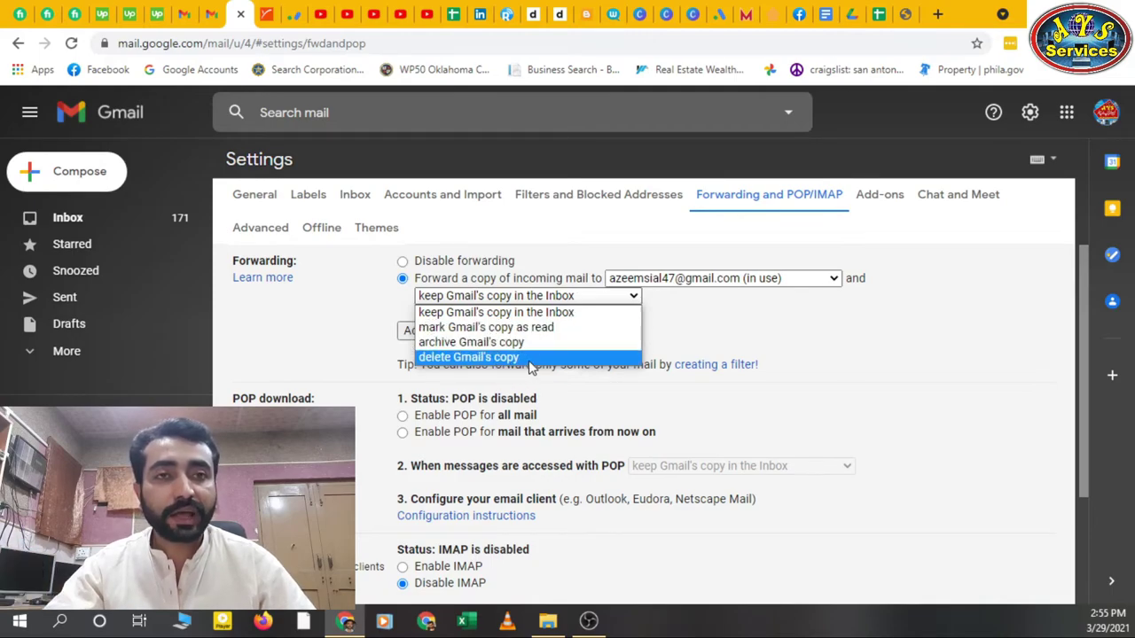
left_click(782, 332)
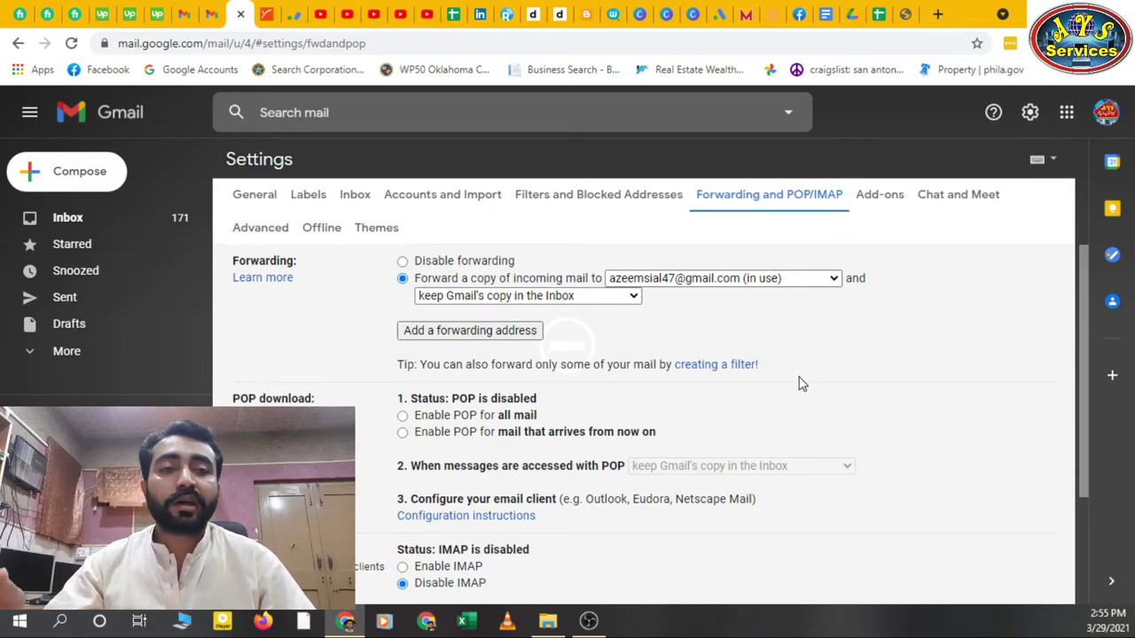
Save the forwarding settings changes at the bottom of the page
scroll(785, 363, "down", 3)
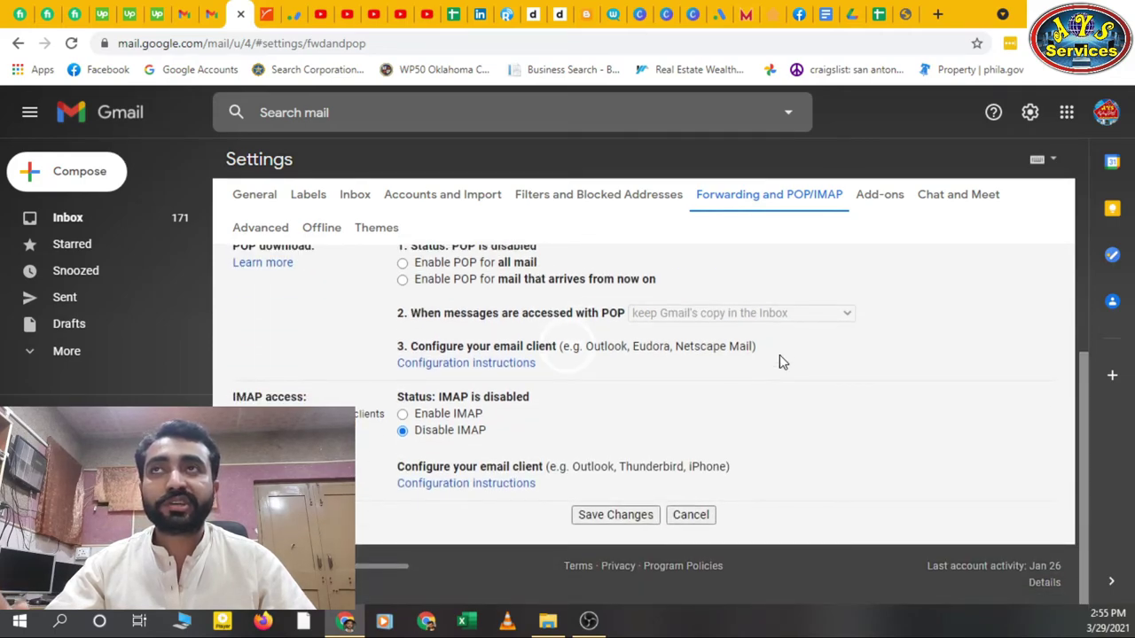
left_click(623, 523)
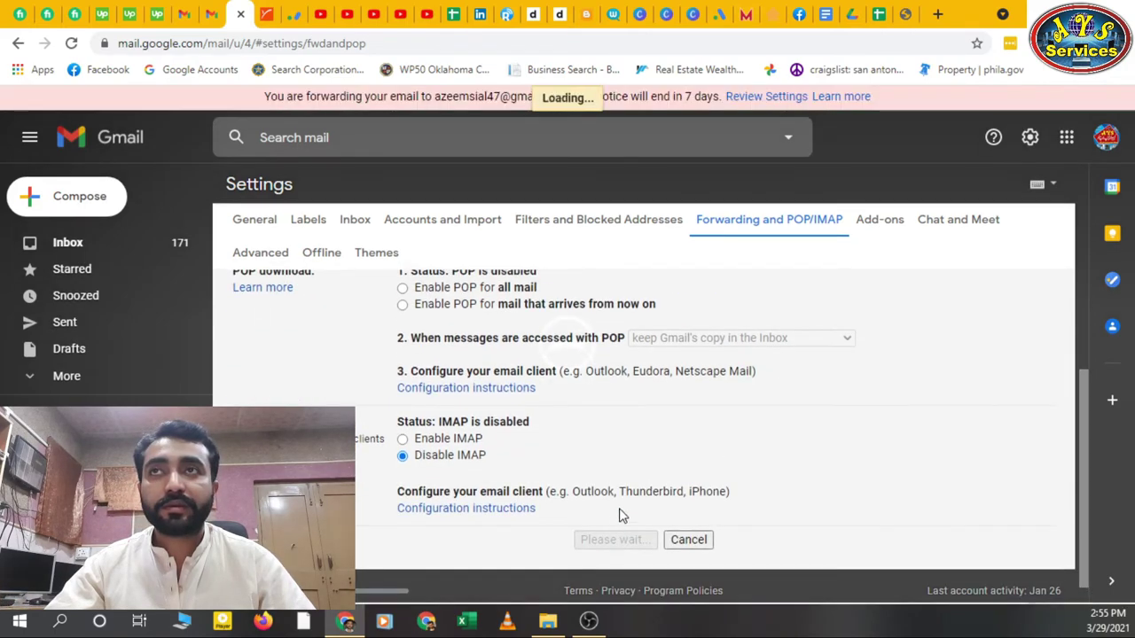